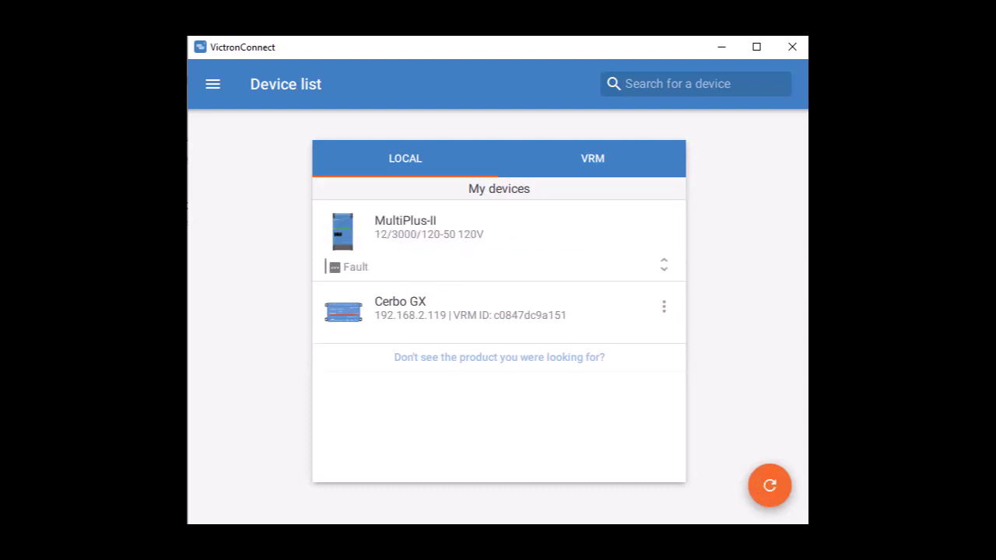
# - Open the MultiPlus-II's settings and unlock them with the settings password
pyautogui.click(384, 224)
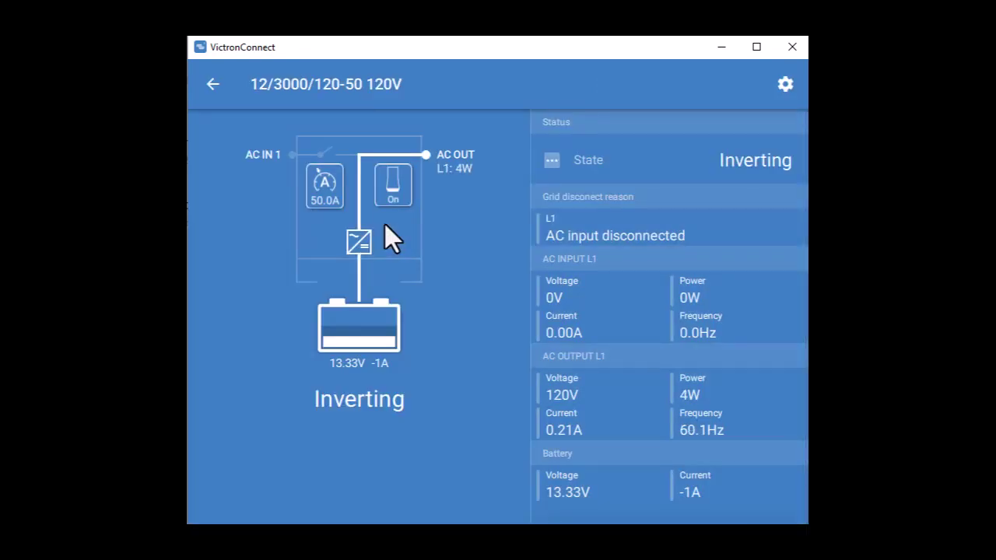
pyautogui.click(787, 82)
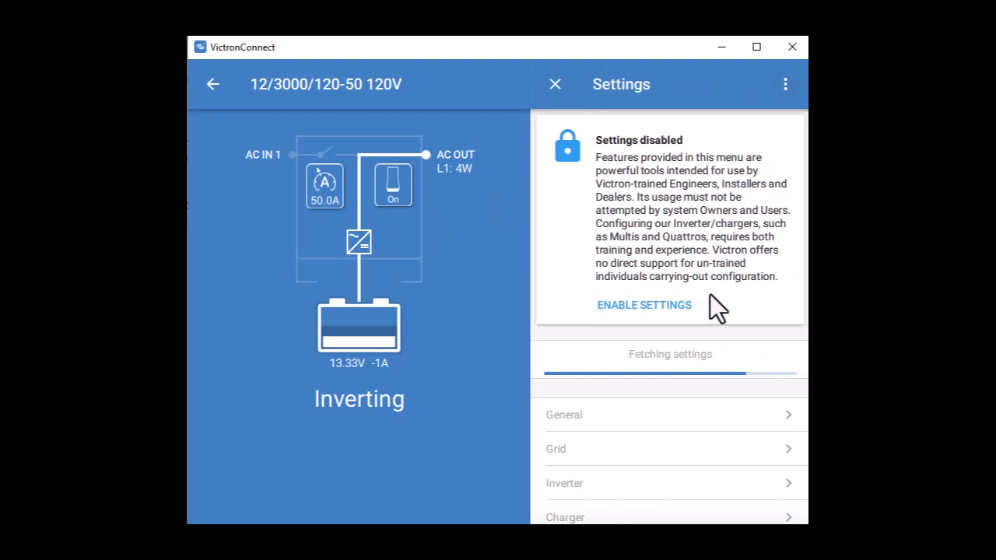
pyautogui.click(640, 310)
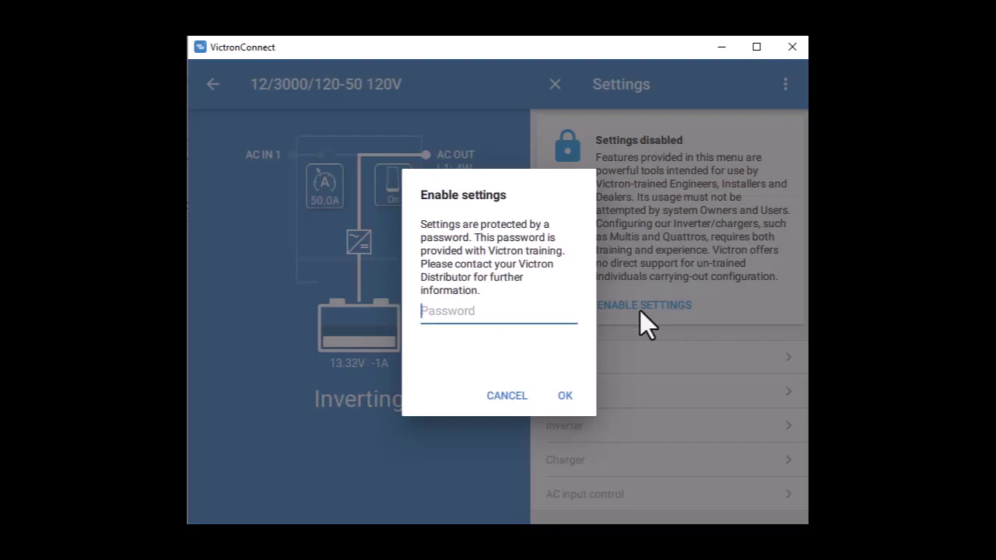
pyautogui.write('ZZZ')
pyautogui.click(563, 397)
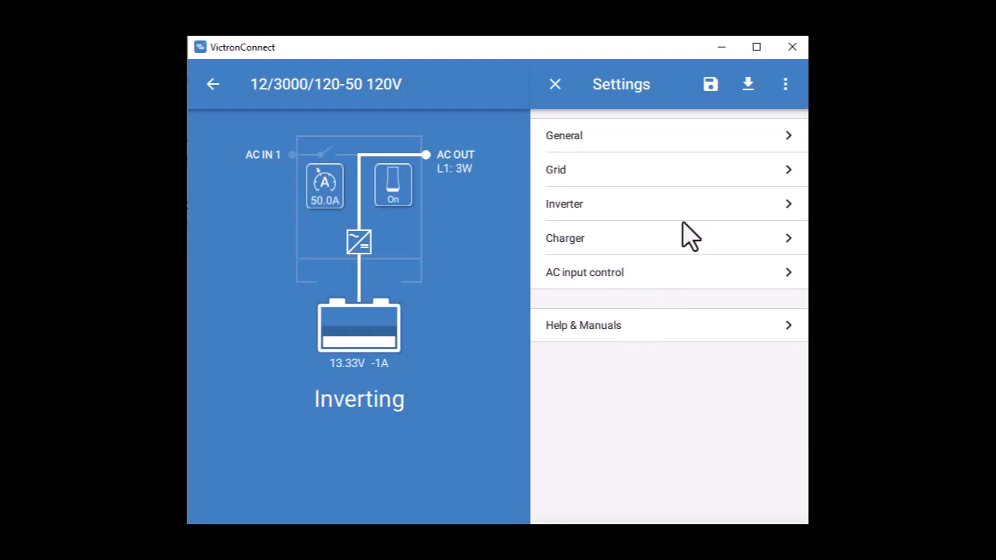
# - In General settings, set the AC1 input current limit to 15.0 A
pyautogui.click(722, 135)
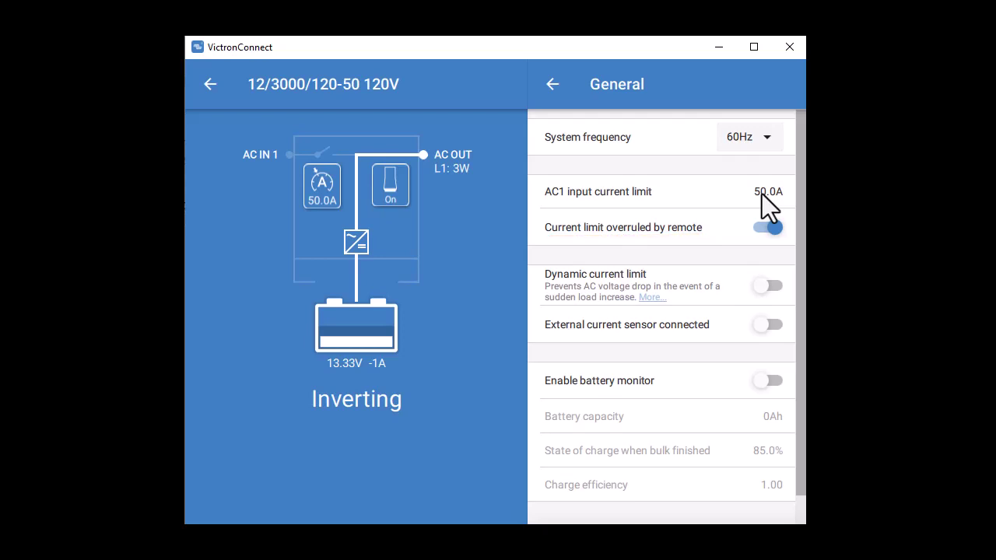
pyautogui.click(762, 194)
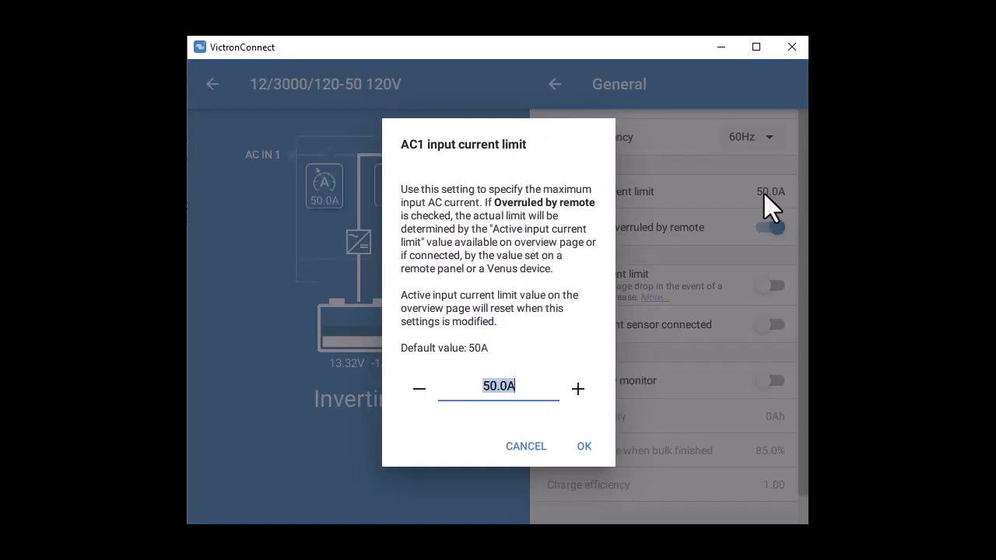
pyautogui.write('15')
pyautogui.click(588, 448)
pyautogui.click(587, 448)
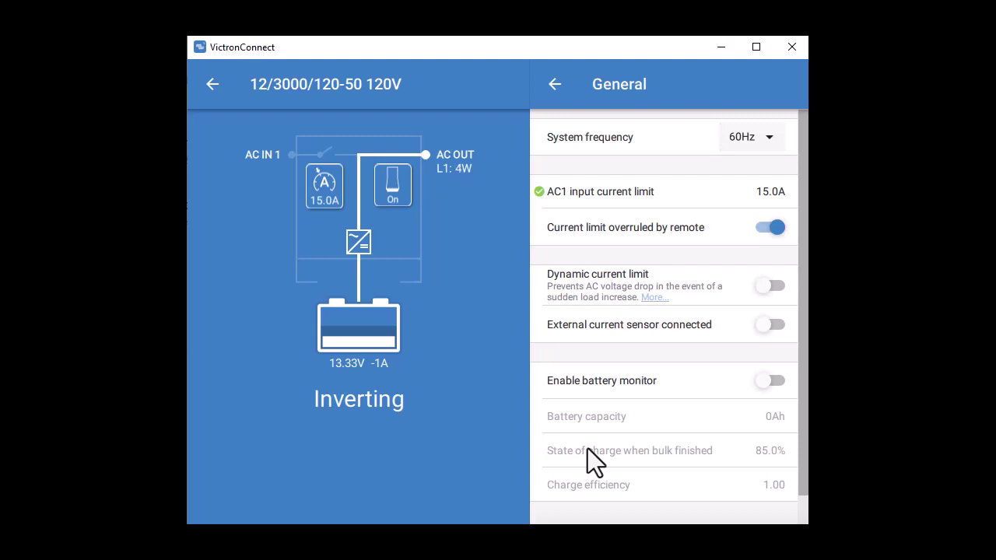
# - Switch off the UPS function on the Grid settings page
pyautogui.click(553, 83)
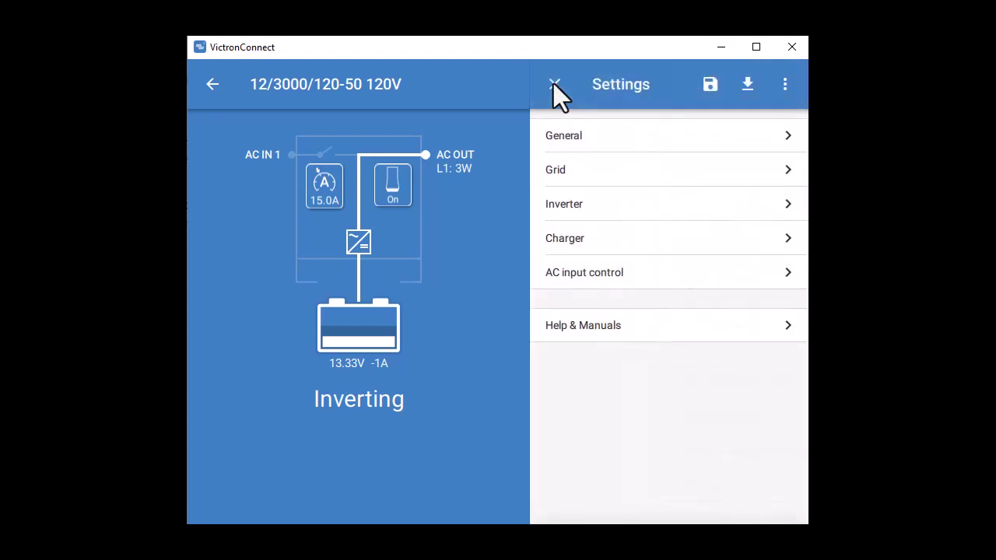
pyautogui.click(678, 165)
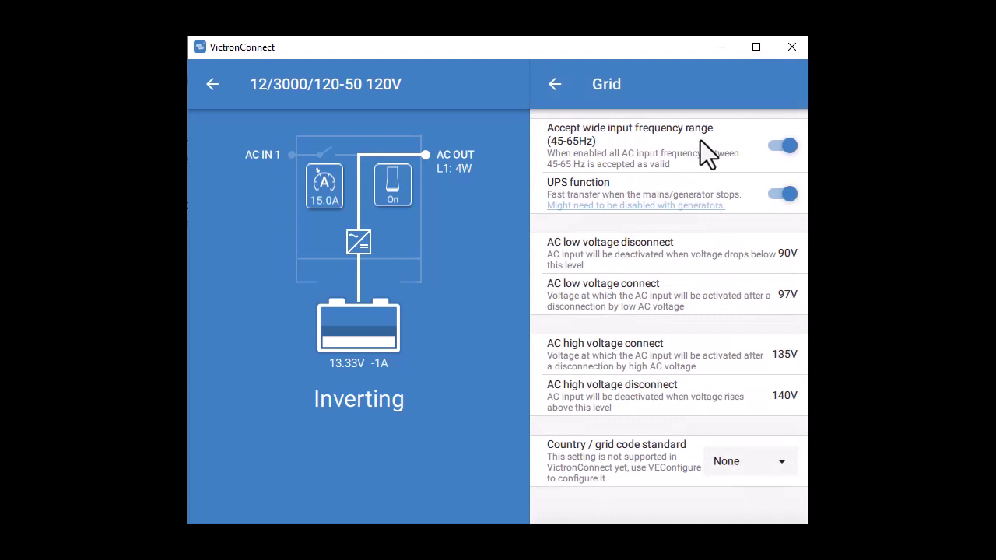
pyautogui.click(785, 195)
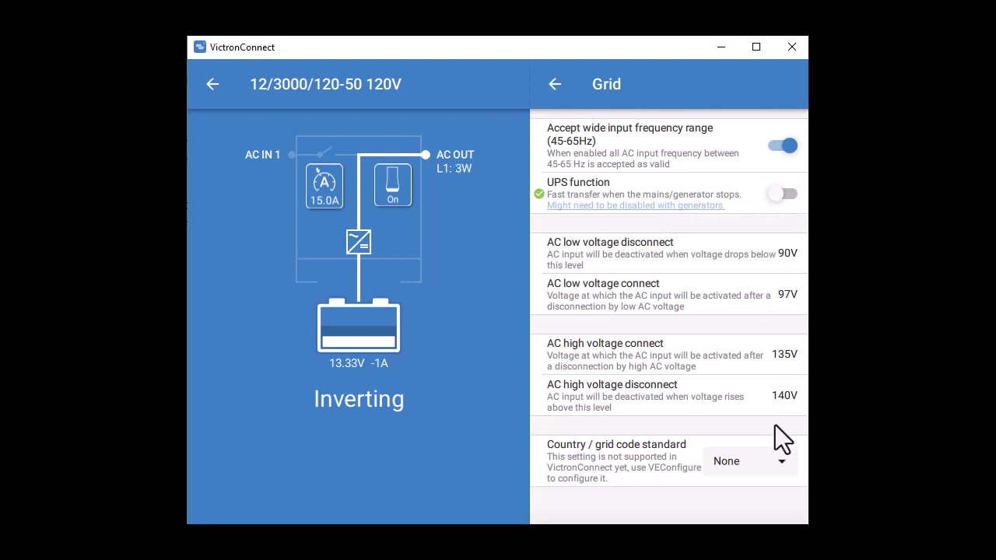
# - Set the Inverter's DC input low-shutdown to 11.00 V, raising restart and pre-alarm to 12.60 V
pyautogui.click(556, 86)
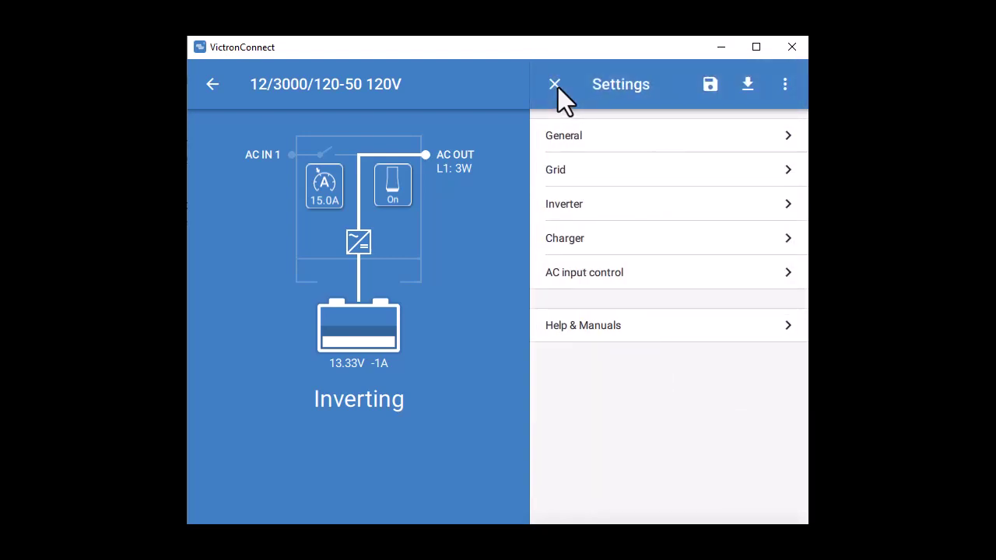
pyautogui.click(616, 203)
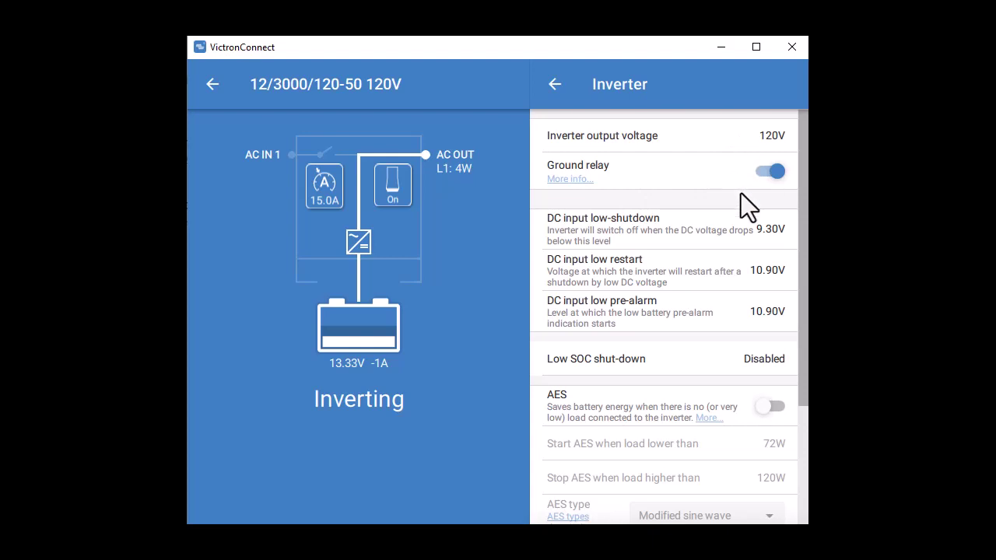
pyautogui.click(761, 228)
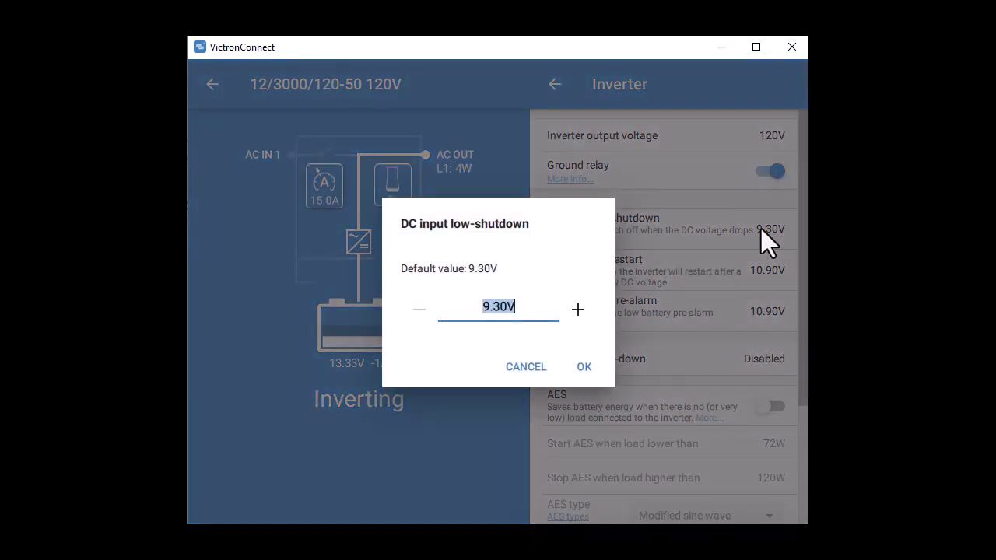
pyautogui.write('11')
pyautogui.click(584, 366)
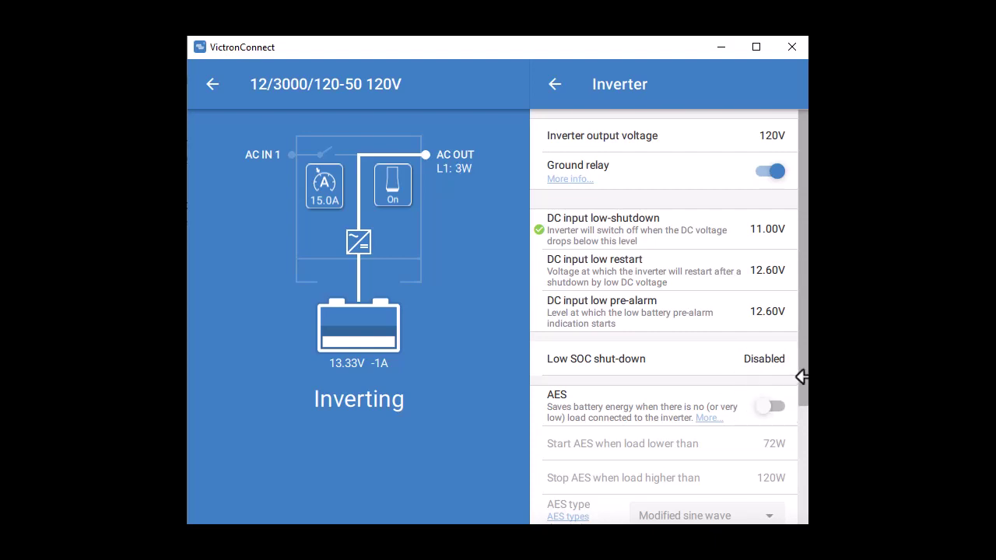
# - Turn off PowerAssist further down the Inverter settings, leaving AES disabled
pyautogui.scroll(-3, 803, 389)
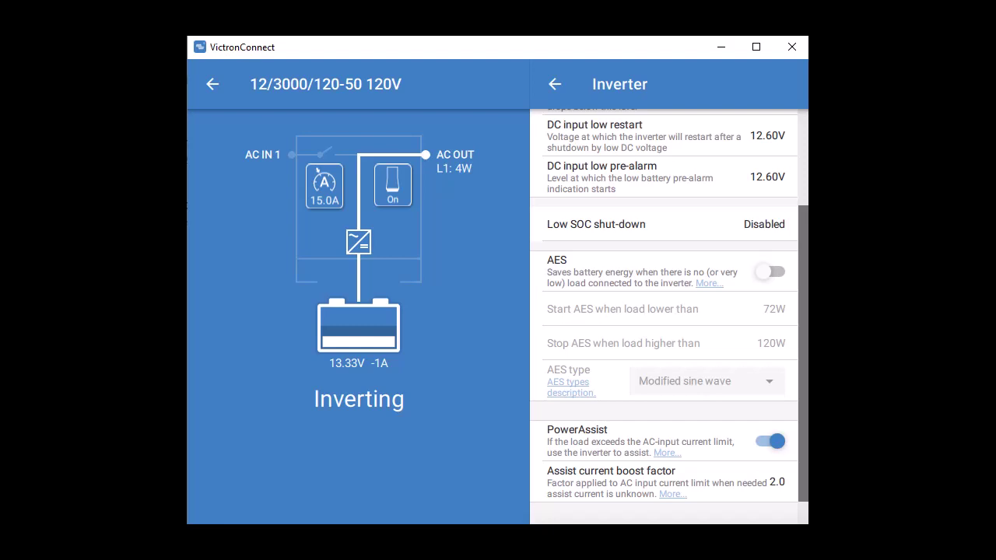
pyautogui.scroll(-1, 668, 311)
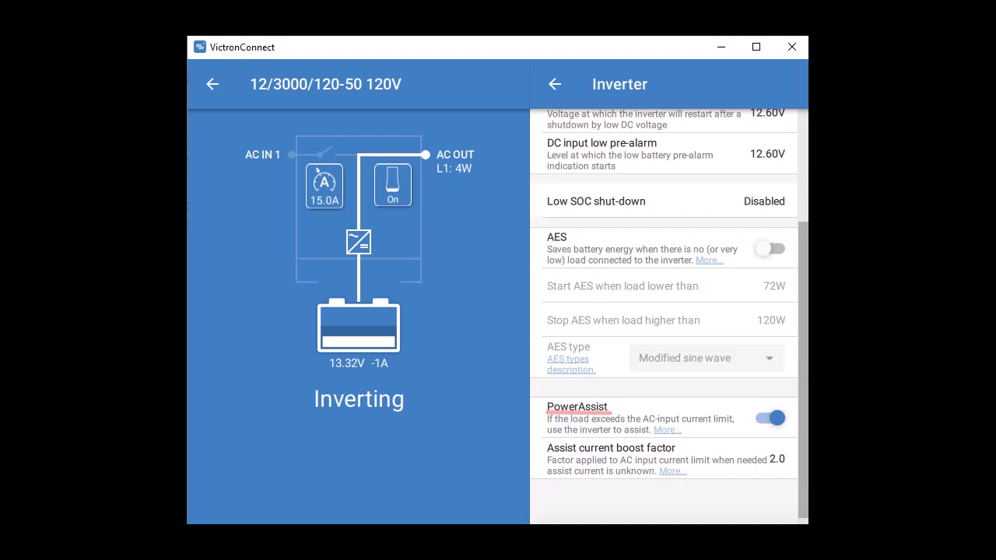
pyautogui.click(780, 418)
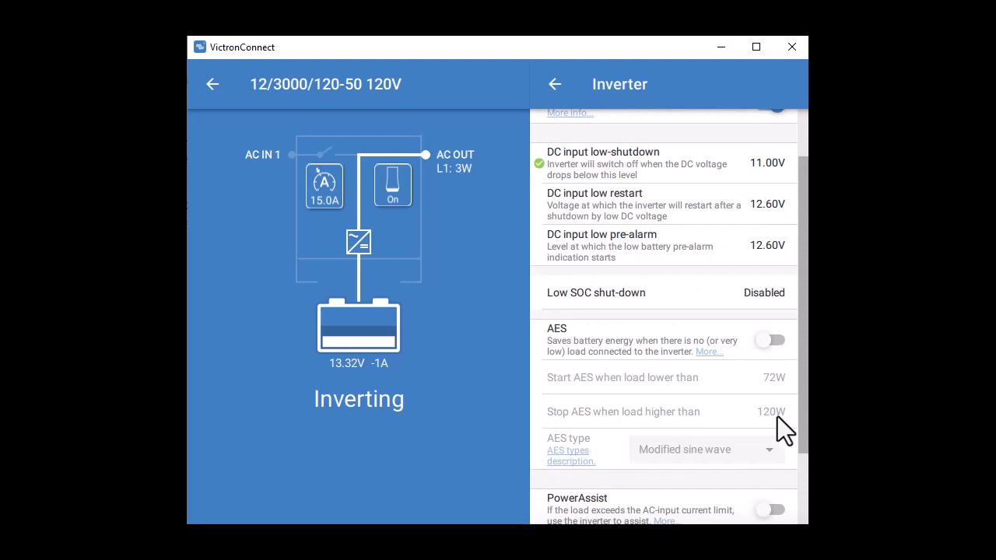
# - In Charger settings, set the absorption voltage to 14.20 V
pyautogui.click(551, 77)
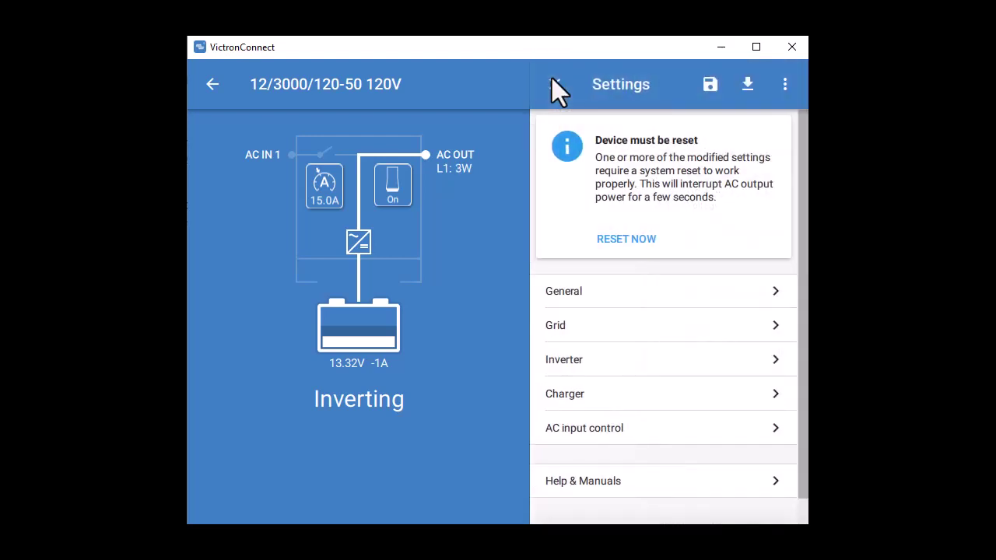
pyautogui.click(766, 396)
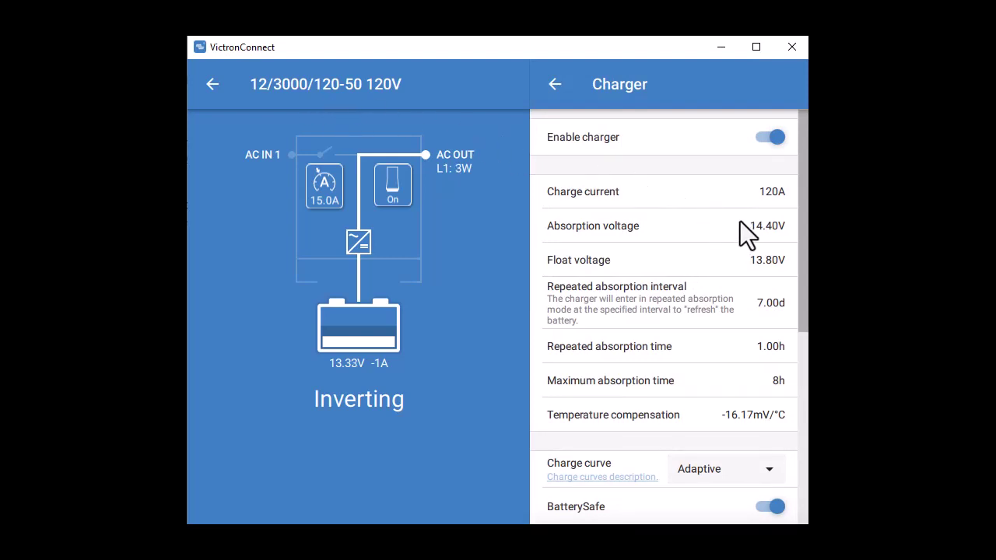
pyautogui.click(758, 228)
pyautogui.write('14.2')
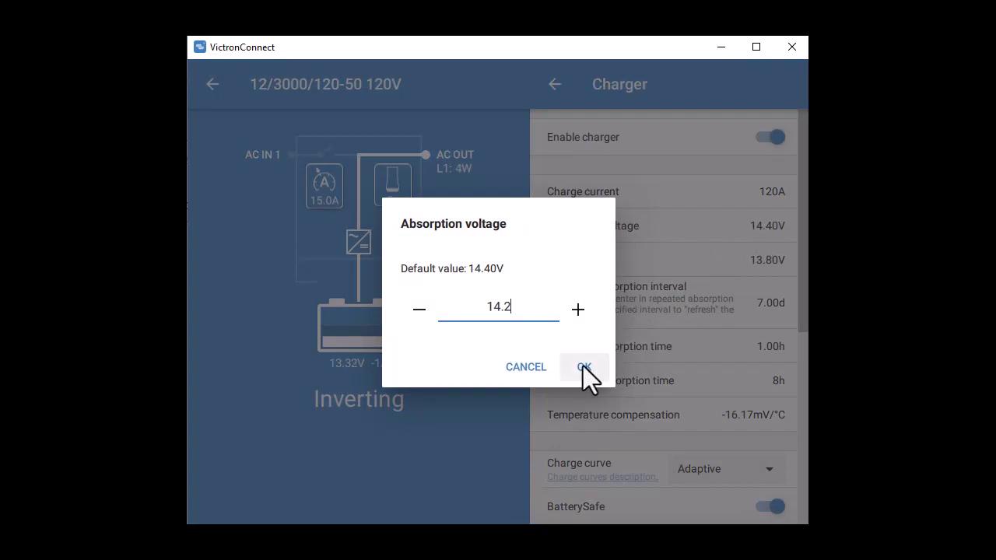
pyautogui.click(582, 365)
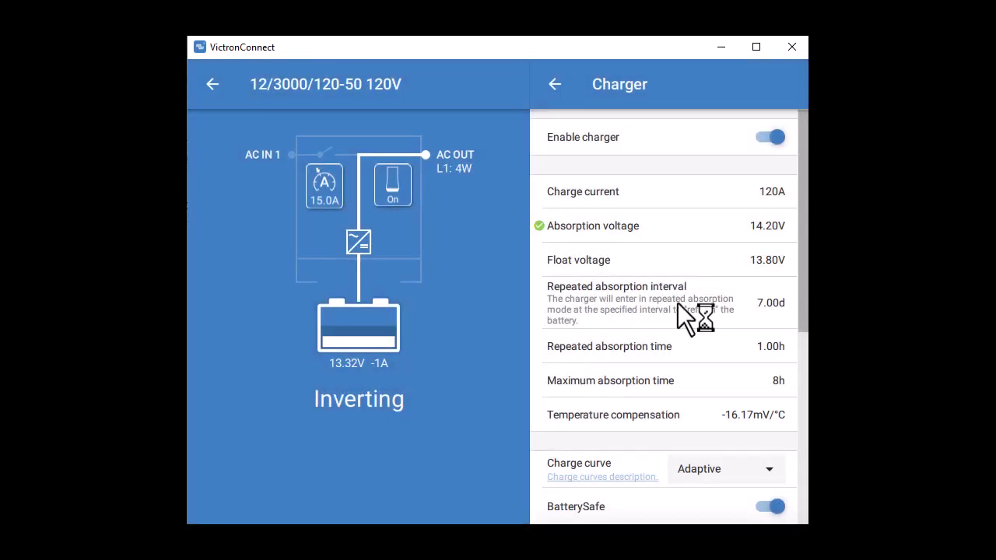
# - Set the float voltage to 13.50 V and maximum absorption time to 1 h
pyautogui.click(768, 263)
pyautogui.write('13.5')
pyautogui.click(594, 365)
pyautogui.click(774, 381)
pyautogui.write('1')
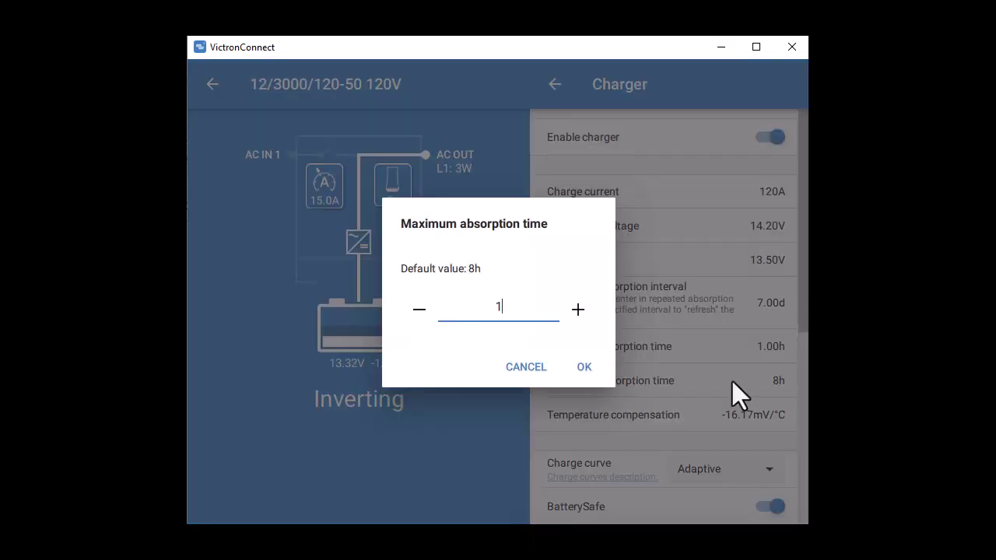
pyautogui.click(584, 368)
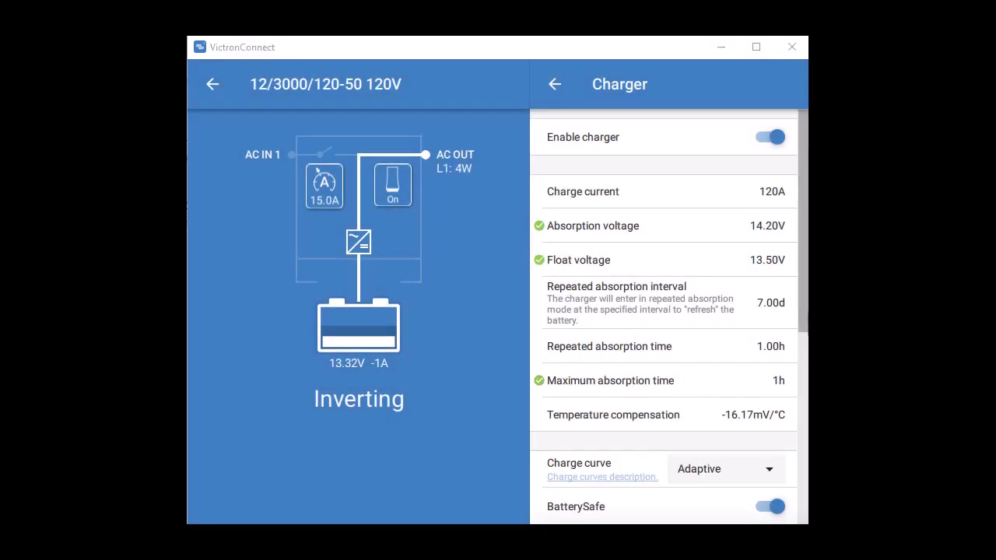
# - Enable Lithium batteries mode, switching the charge curve to Fixed, after reading its help note
pyautogui.moveTo(804, 329); pyautogui.dragTo(804, 469)
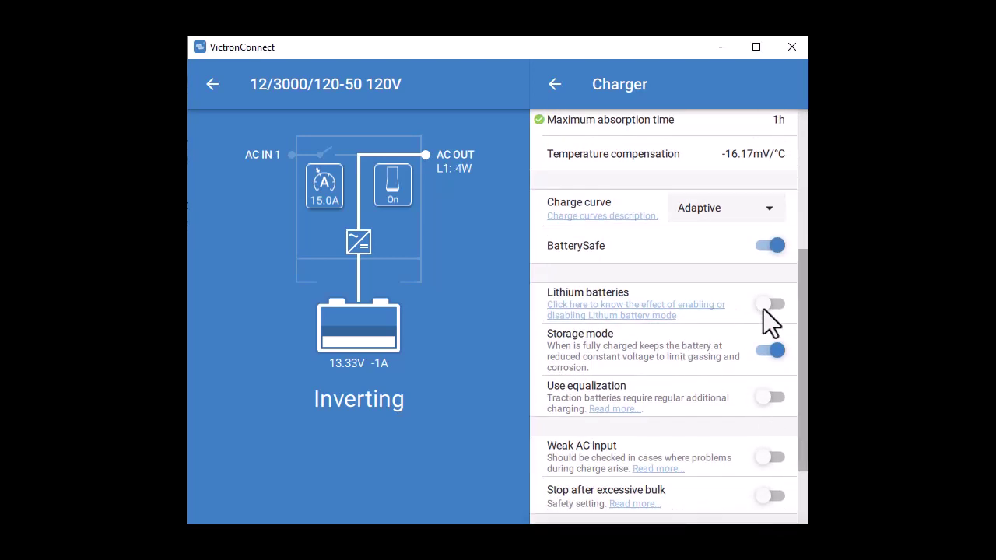
pyautogui.click(763, 308)
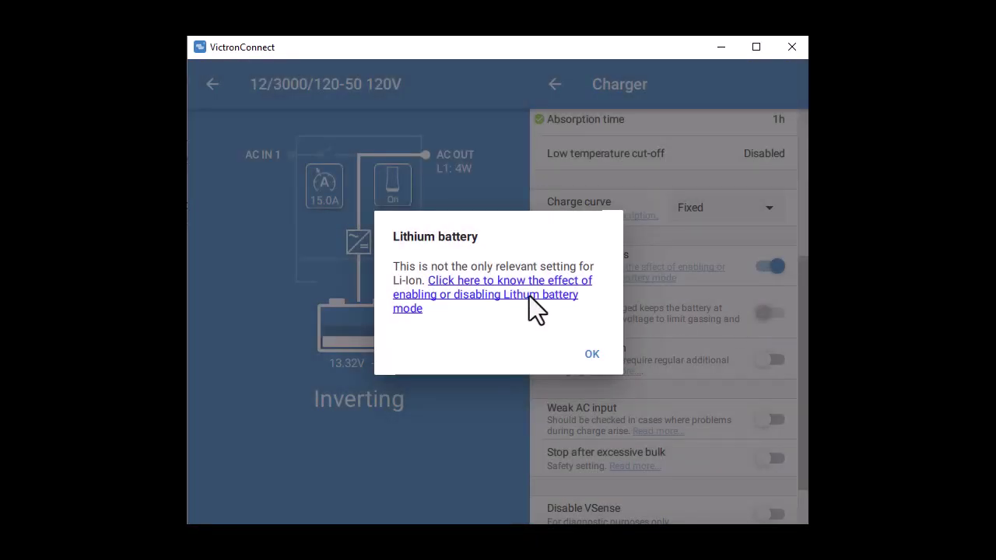
pyautogui.click(534, 303)
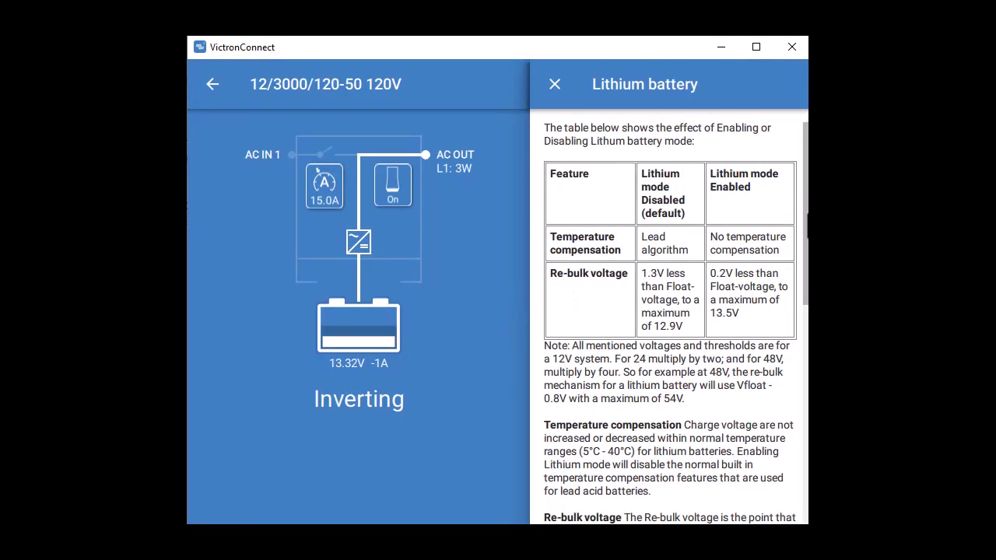
pyautogui.moveTo(806, 226); pyautogui.dragTo(806, 484)
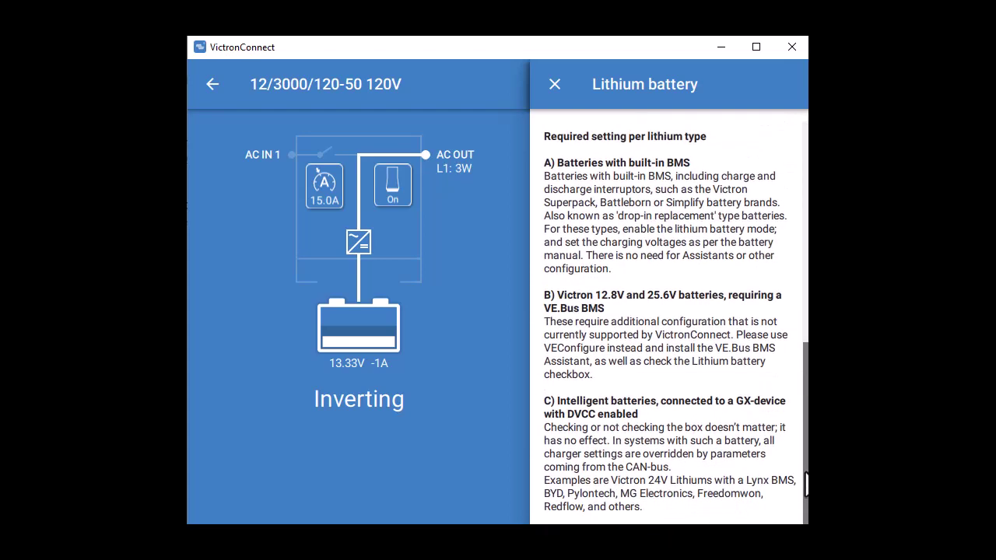
pyautogui.click(557, 85)
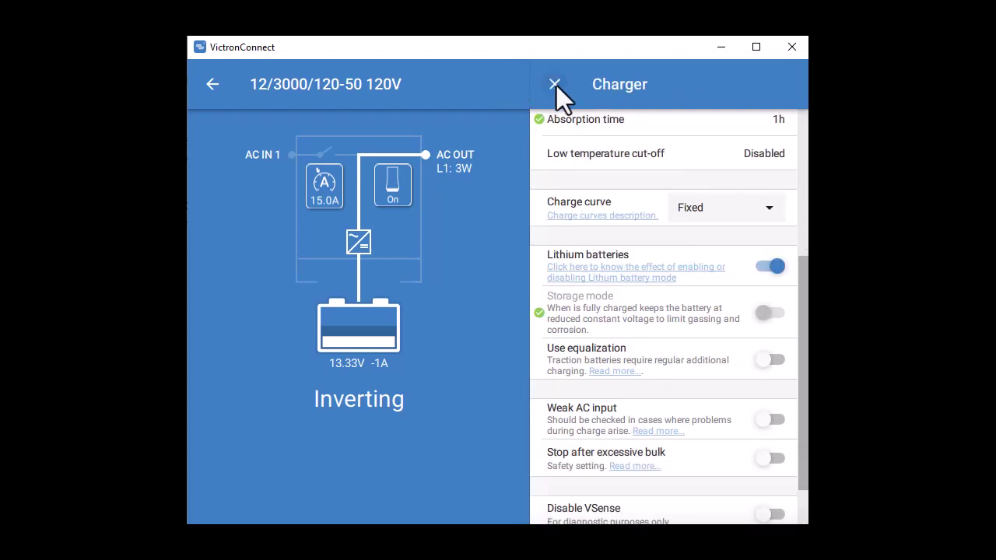
pyautogui.click(555, 84)
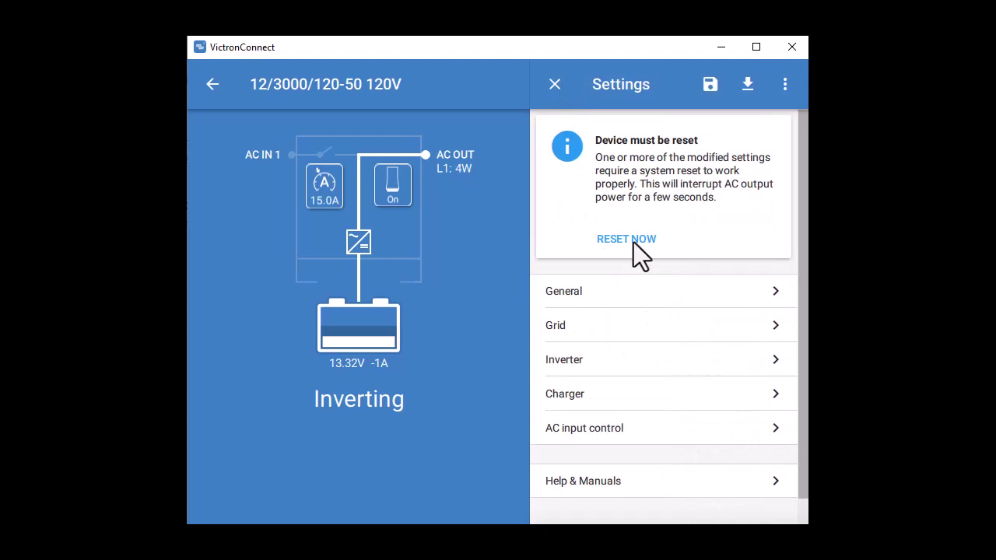
# - Reset the device to apply the changes, then look over the AC input control settings
pyautogui.click(633, 242)
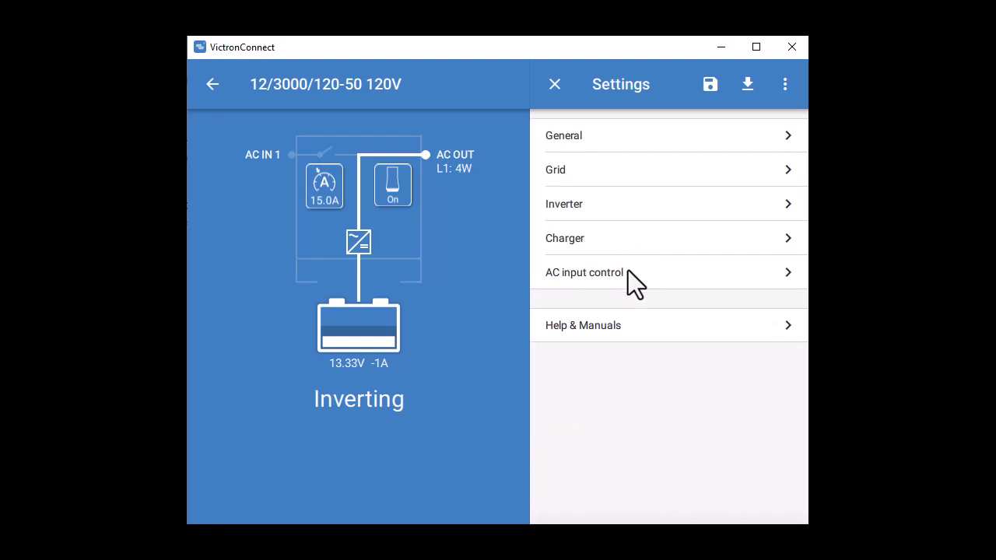
pyautogui.click(627, 270)
pyautogui.scroll(-5, 669, 350)
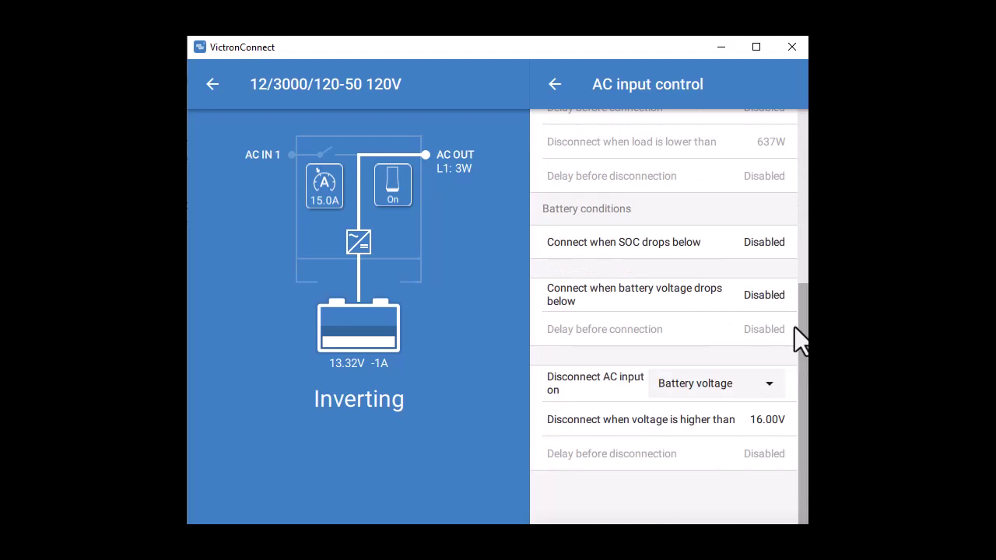
pyautogui.click(557, 87)
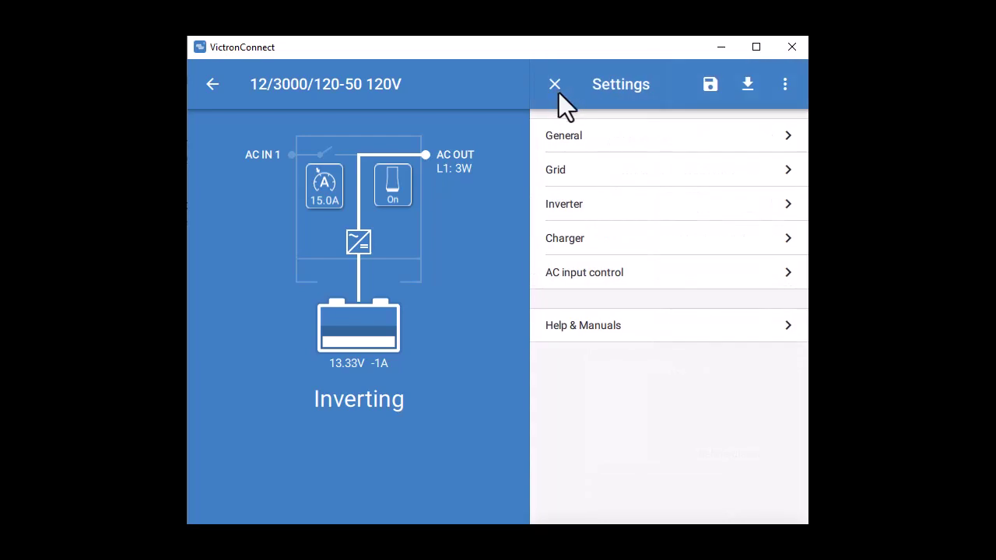
# - Open Help & Manuals to see the VE.Bus Inverter/Charger and Adaptive Charging documents
pyautogui.click(787, 328)
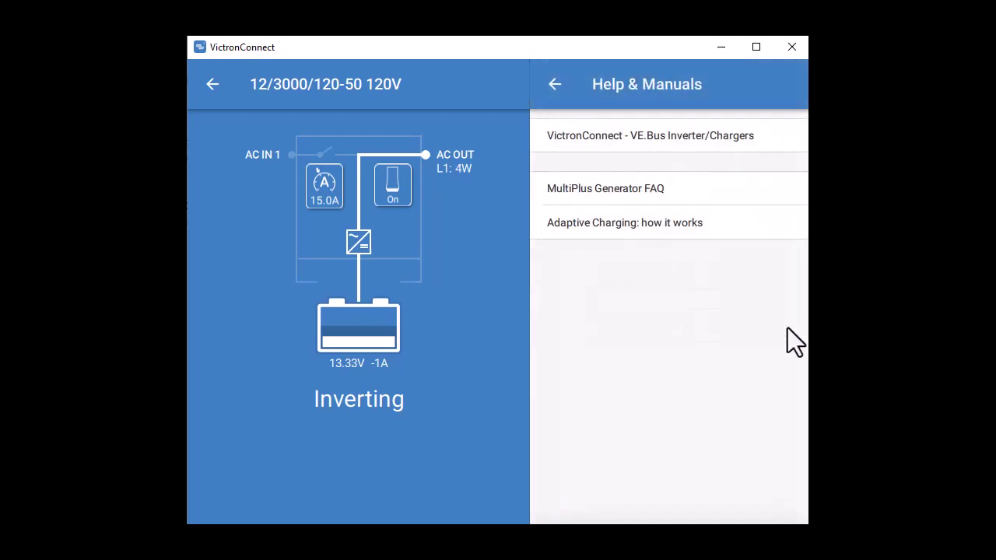